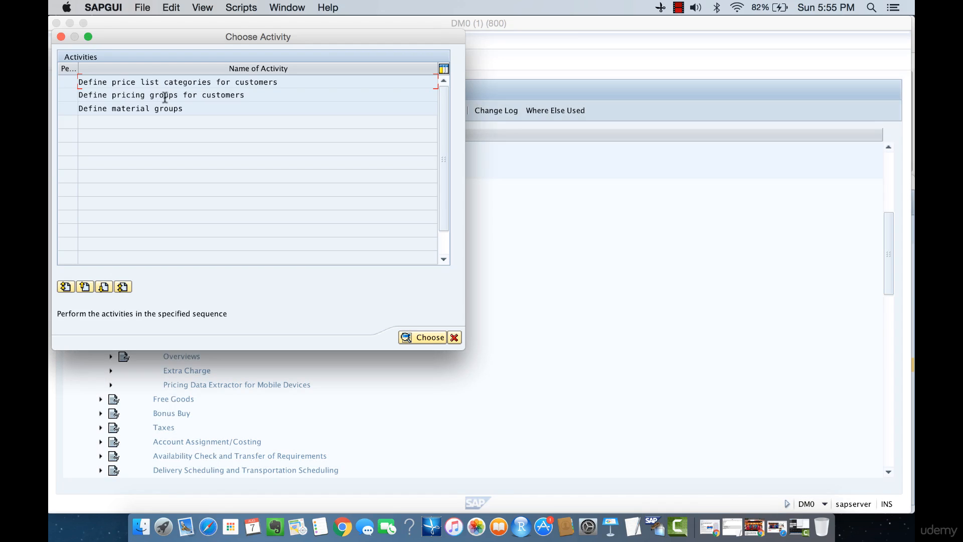
Step: Open the Define material groups activity from the list of pricing-relevant master data activities
{"action": "left_click", "coordinate": [165, 97]}
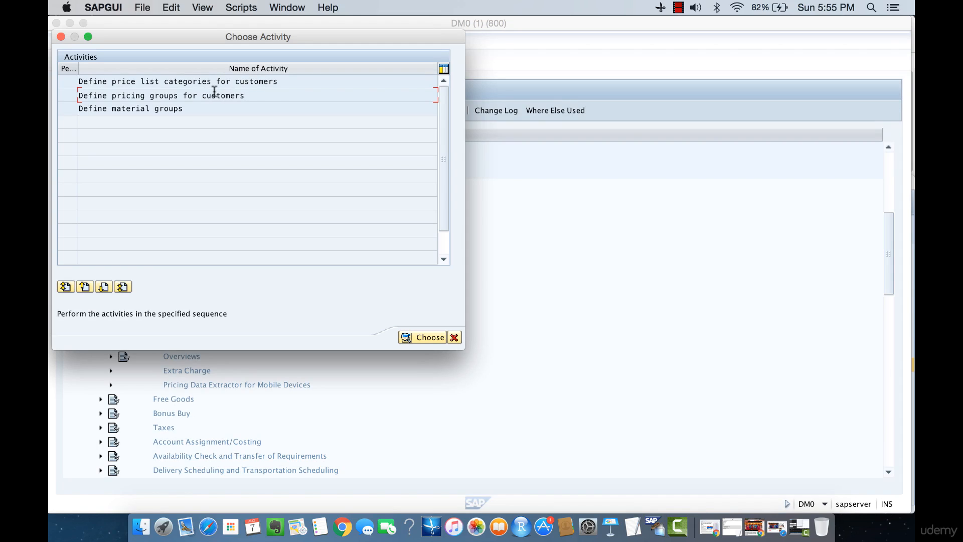
{"action": "left_click", "coordinate": [153, 112]}
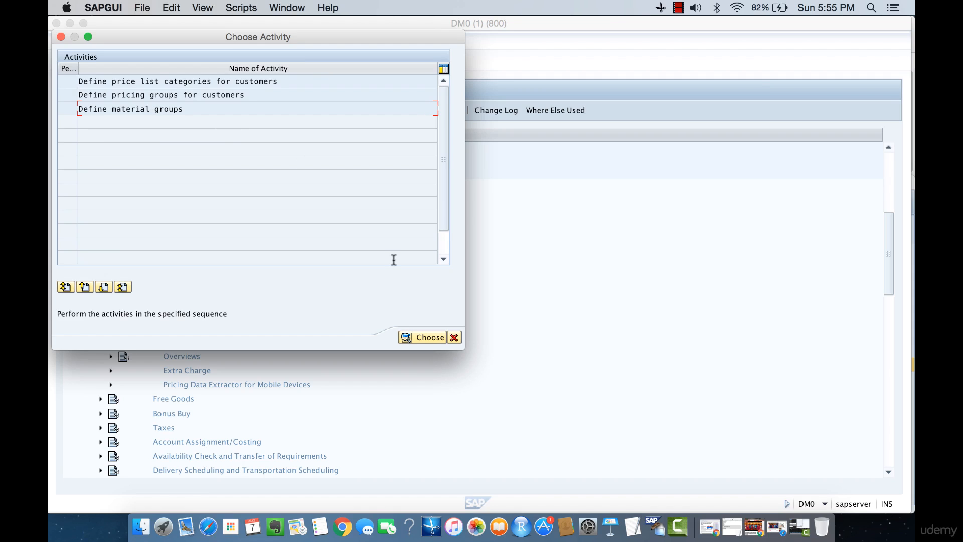
{"action": "left_click", "coordinate": [420, 337]}
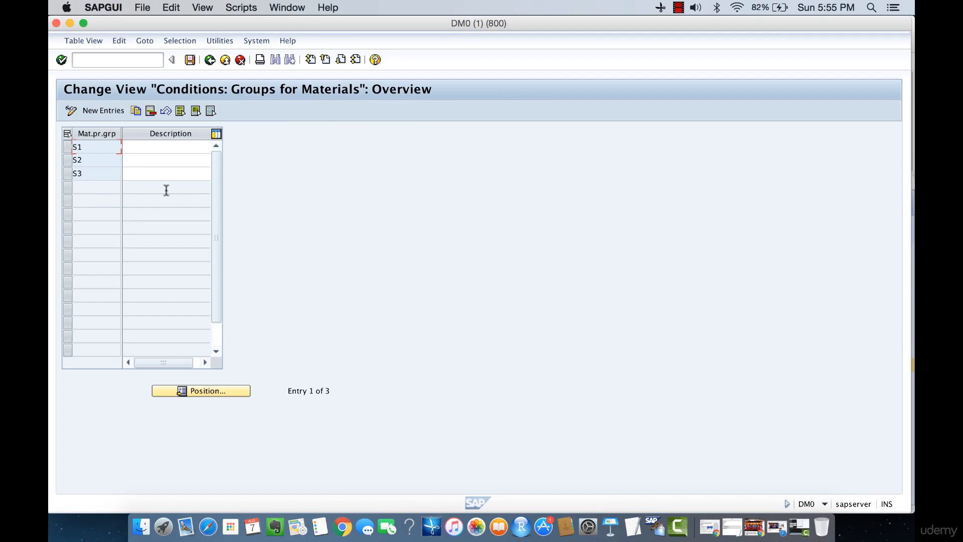
{"action": "left_click", "coordinate": [106, 159]}
{"action": "left_click", "coordinate": [98, 173]}
{"action": "left_click", "coordinate": [151, 145]}
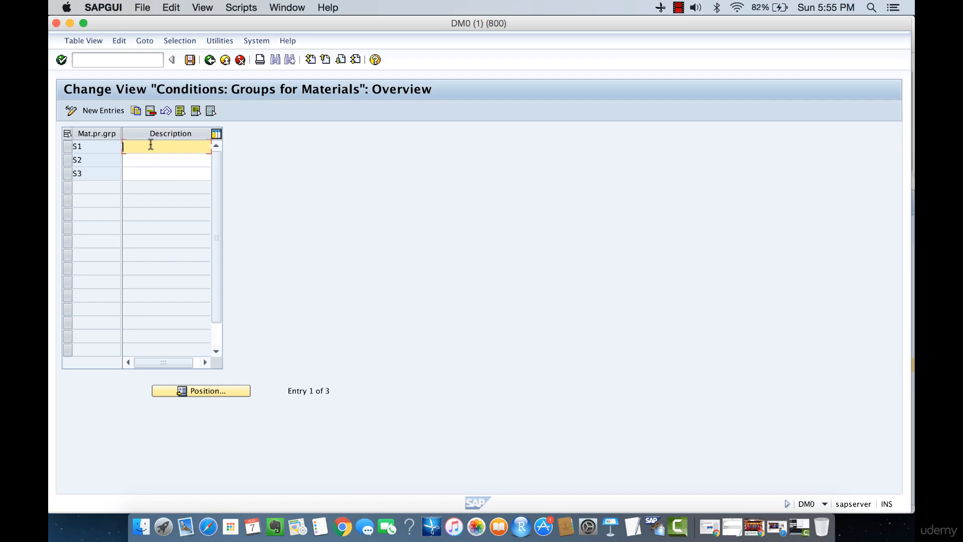
{"action": "left_click", "coordinate": [112, 147]}
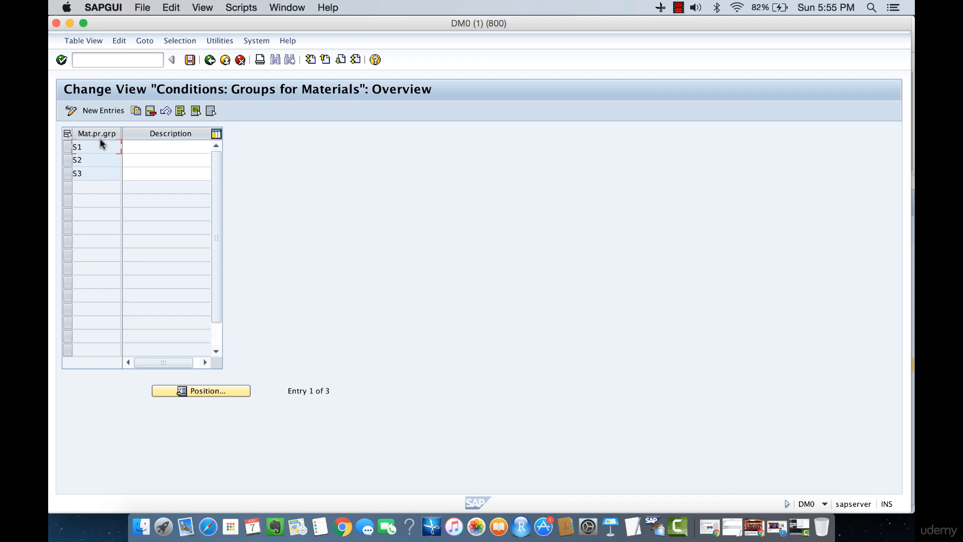
Step: Create two new entries with the material pricing group codes 01 and 02
{"action": "left_click", "coordinate": [103, 110]}
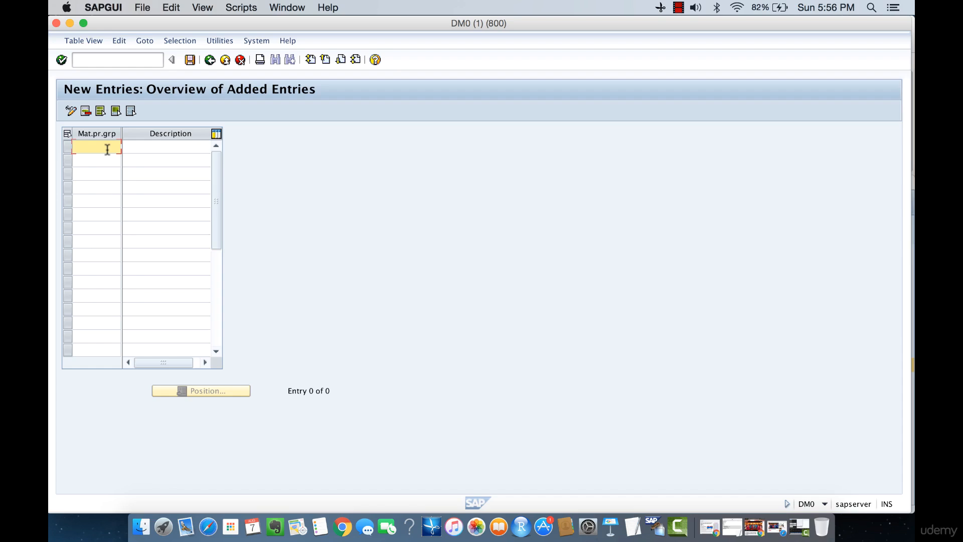
{"action": "type", "text": "01"}
{"action": "left_click", "coordinate": [98, 160]}
{"action": "type", "text": "02"}
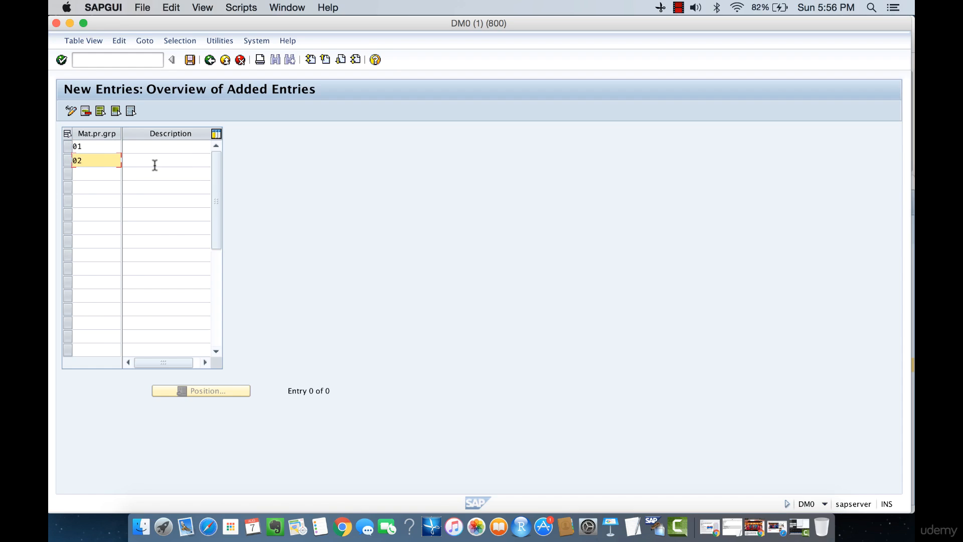
Step: Describe material pricing group 01 as "Spare Part" and group 02 as "Standard Part"
{"action": "left_click", "coordinate": [194, 147]}
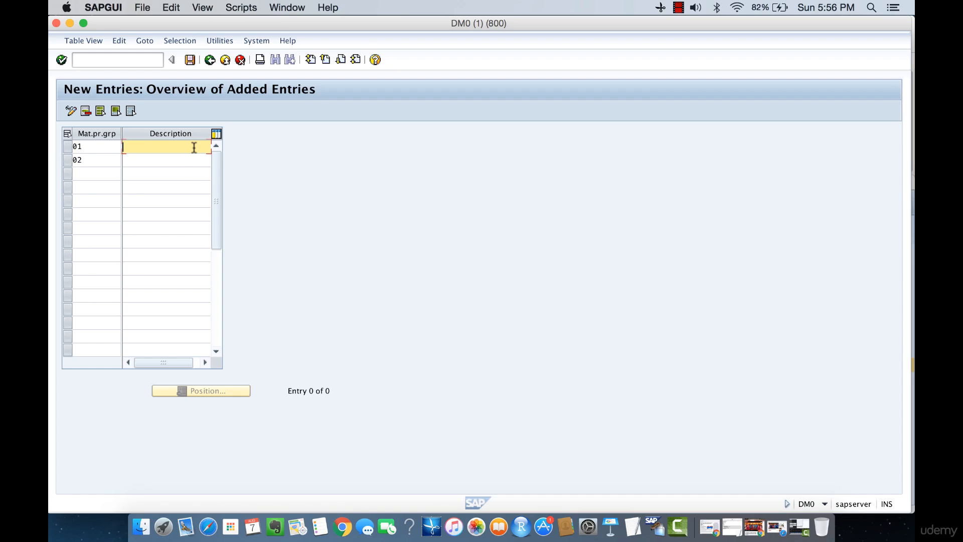
{"action": "type", "text": "Spare Part"}
{"action": "key", "text": "Tab"}
{"action": "key", "text": "Tab"}
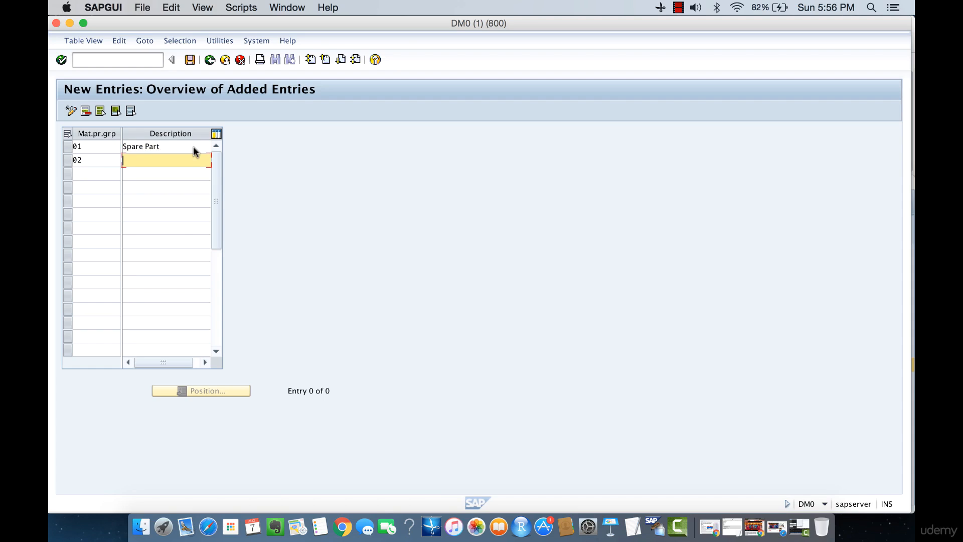
{"action": "type", "text": "Standard Part"}
{"action": "left_click", "coordinate": [169, 150]}
{"action": "left_click", "coordinate": [184, 163]}
{"action": "left_click", "coordinate": [169, 149]}
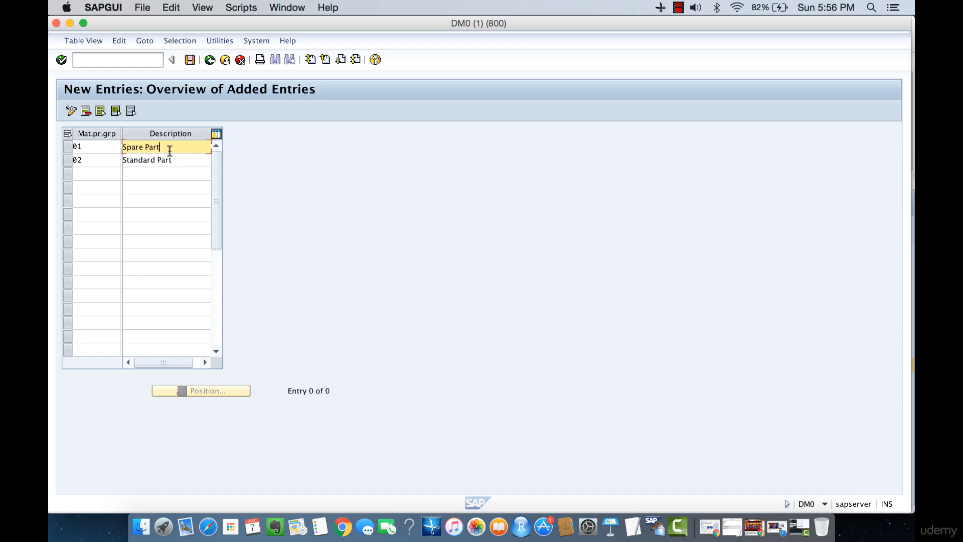
{"action": "left_click", "coordinate": [183, 166]}
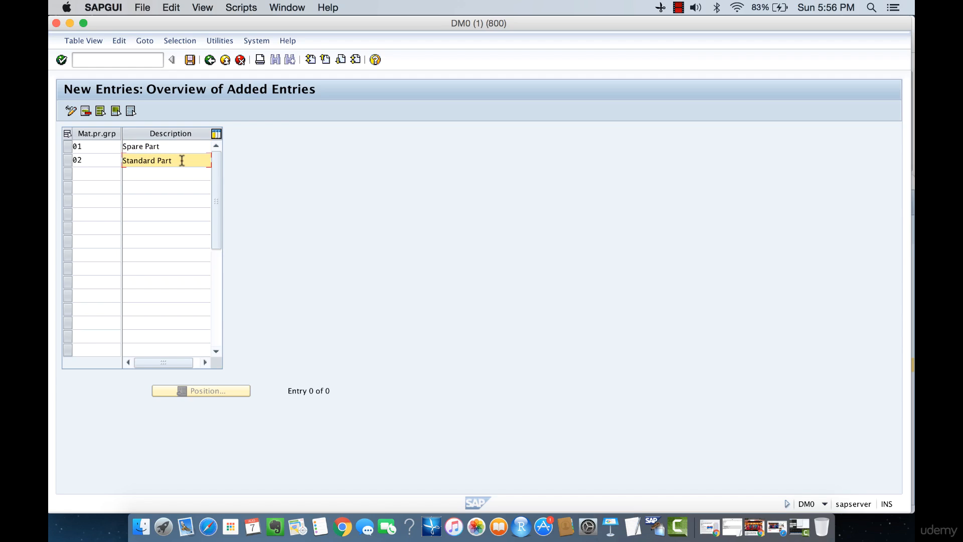
{"action": "left_click_drag", "start_coordinate": [171, 146], "coordinate": [122, 146]}
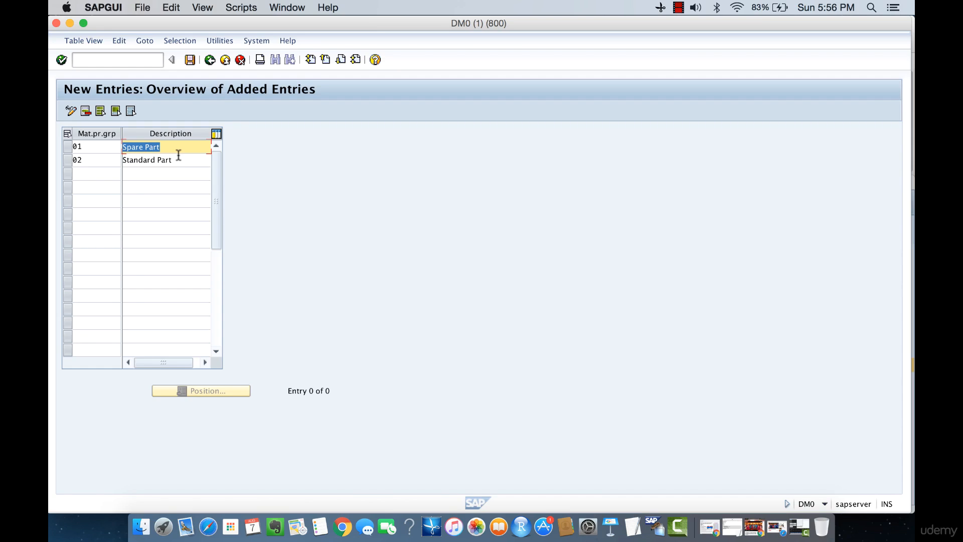
Step: Add material pricing group 03 with the description "Temporary Part"
{"action": "left_click", "coordinate": [105, 172]}
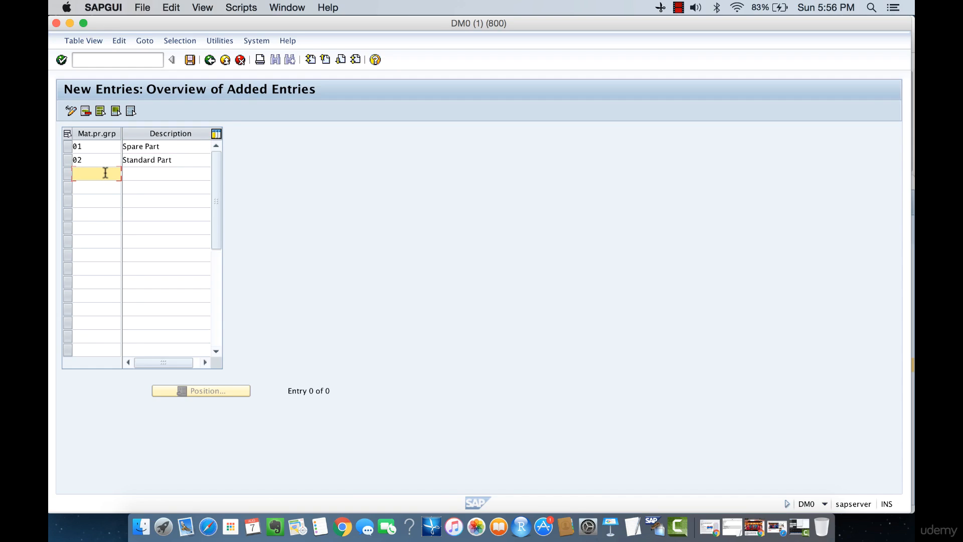
{"action": "type", "text": "03"}
{"action": "left_click", "coordinate": [171, 175]}
{"action": "type", "text": "pro"}
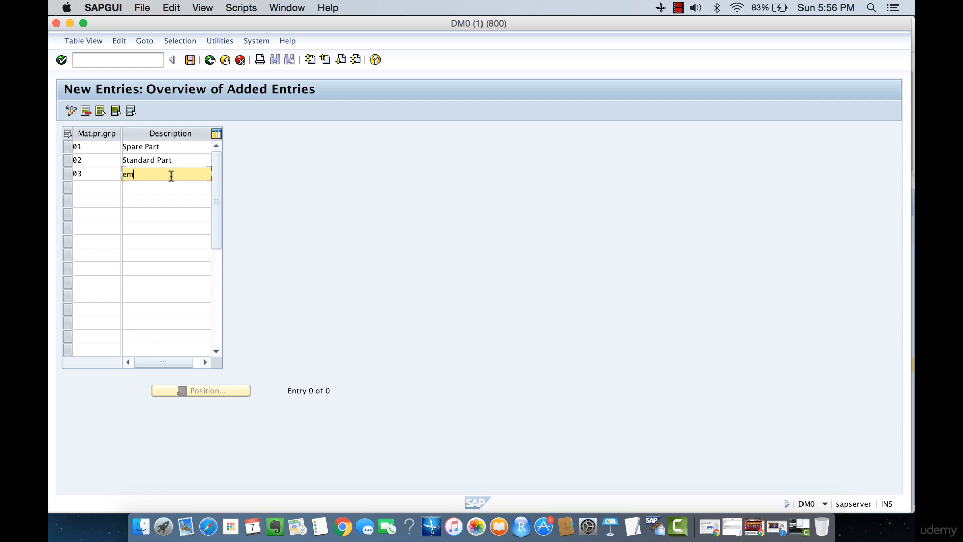
{"action": "key", "text": "BackSpace"}
{"action": "key", "text": "BackSpace"}
{"action": "key", "text": "BackSpace"}
{"action": "type", "text": "Temporary Part"}
Step: Check the descriptions of the three new material pricing groups and save the entries
{"action": "left_click", "coordinate": [169, 161]}
{"action": "left_click_drag", "start_coordinate": [102, 166], "coordinate": [102, 162]}
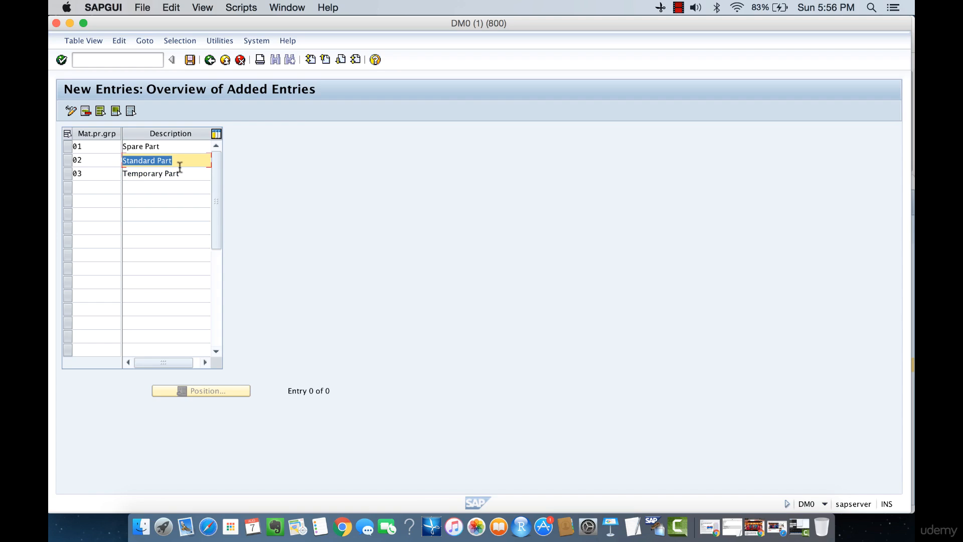
{"action": "left_click_drag", "start_coordinate": [181, 172], "coordinate": [100, 174]}
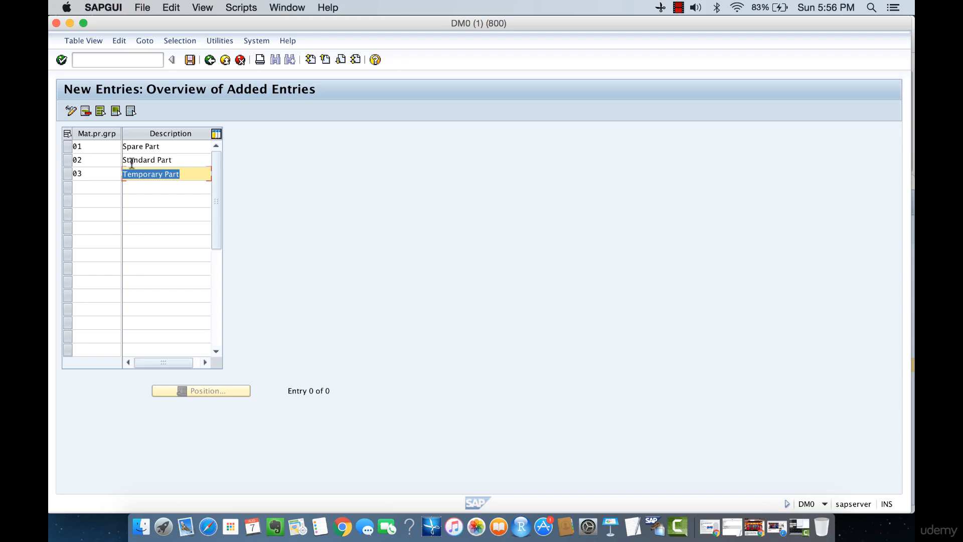
{"action": "left_click", "coordinate": [142, 147]}
{"action": "left_click", "coordinate": [142, 146]}
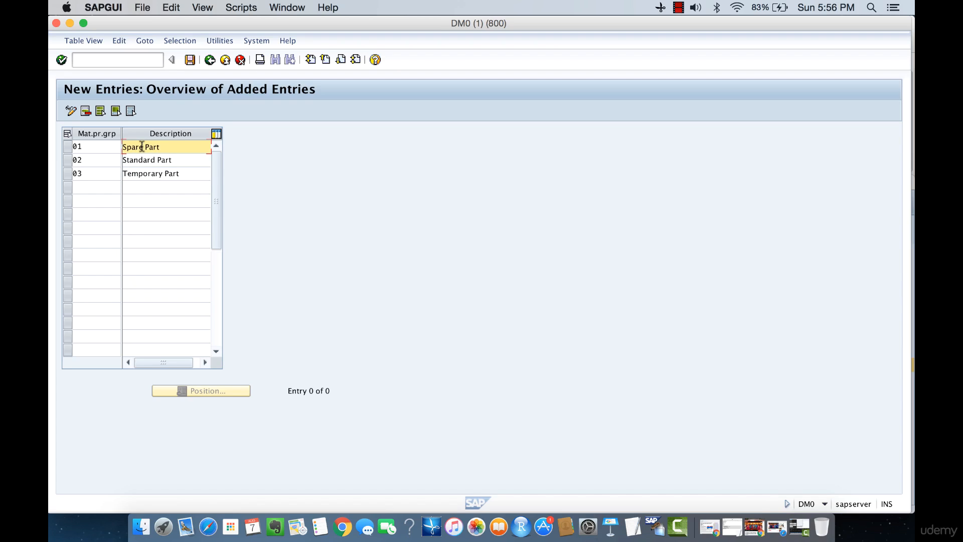
{"action": "left_click_drag", "start_coordinate": [187, 172], "coordinate": [120, 170]}
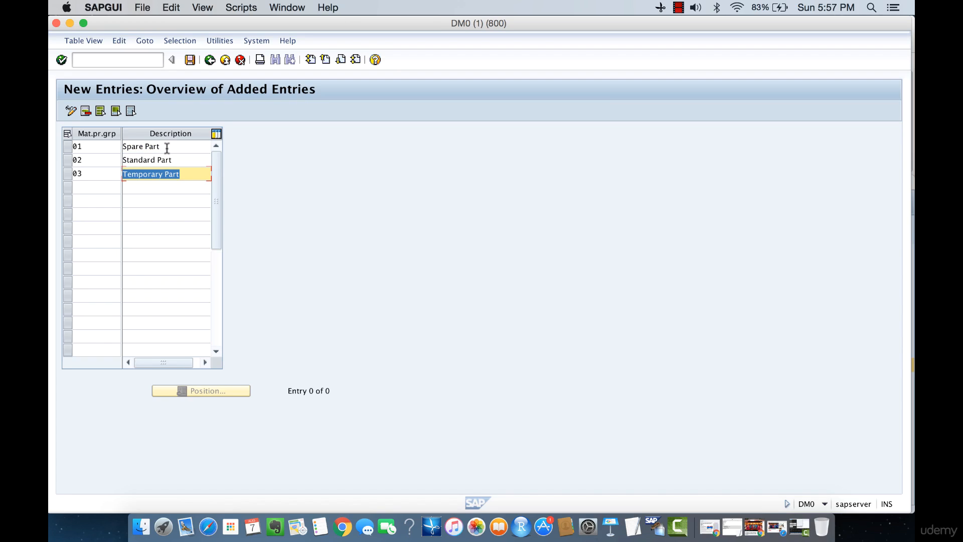
{"action": "left_click_drag", "start_coordinate": [173, 160], "coordinate": [127, 155]}
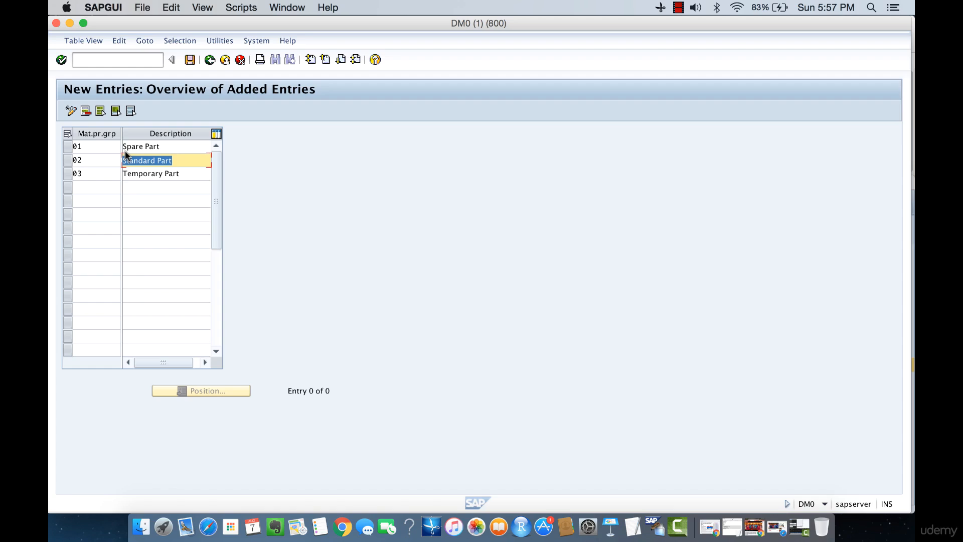
{"action": "left_click", "coordinate": [190, 60]}
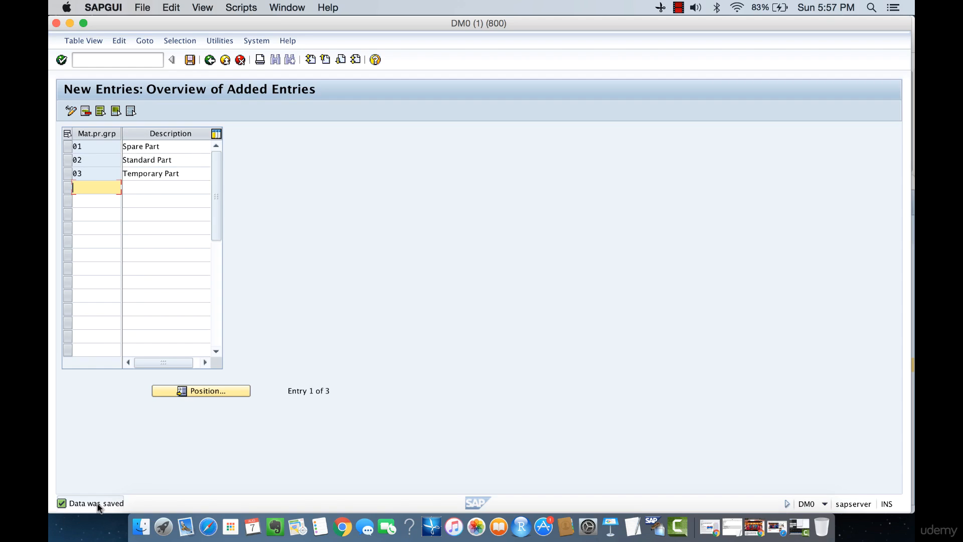
{"action": "left_click", "coordinate": [164, 146]}
{"action": "left_click", "coordinate": [180, 161]}
{"action": "left_click", "coordinate": [188, 173]}
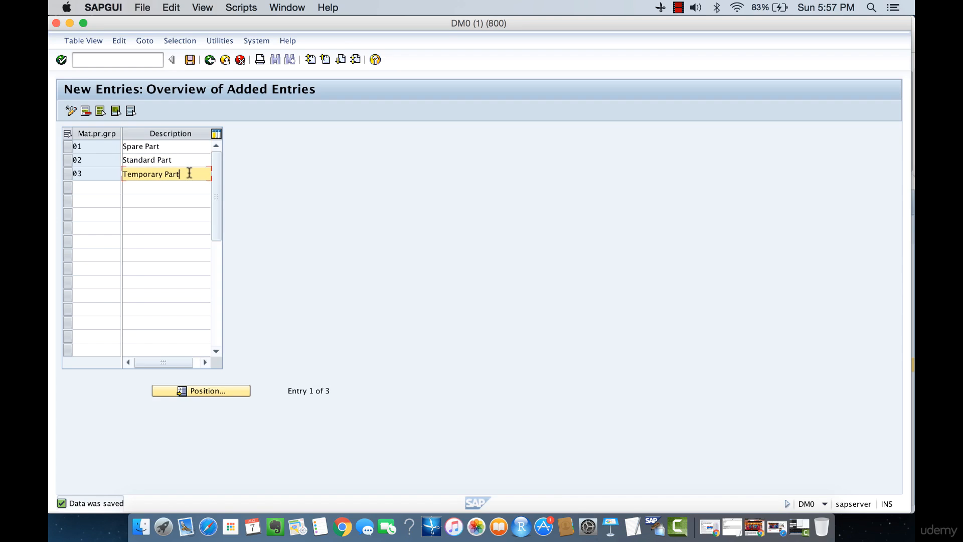
{"action": "left_click", "coordinate": [166, 146]}
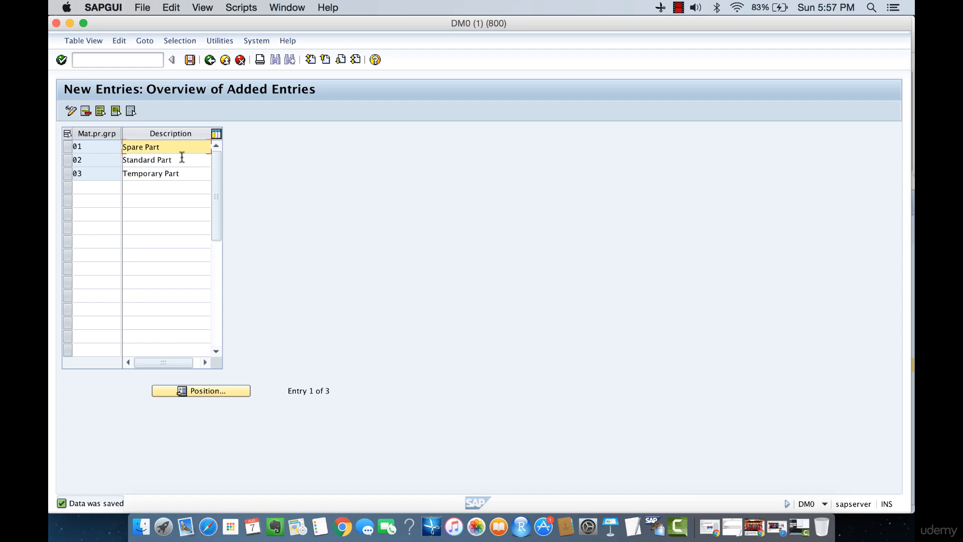
{"action": "left_click", "coordinate": [182, 159]}
{"action": "left_click", "coordinate": [191, 174]}
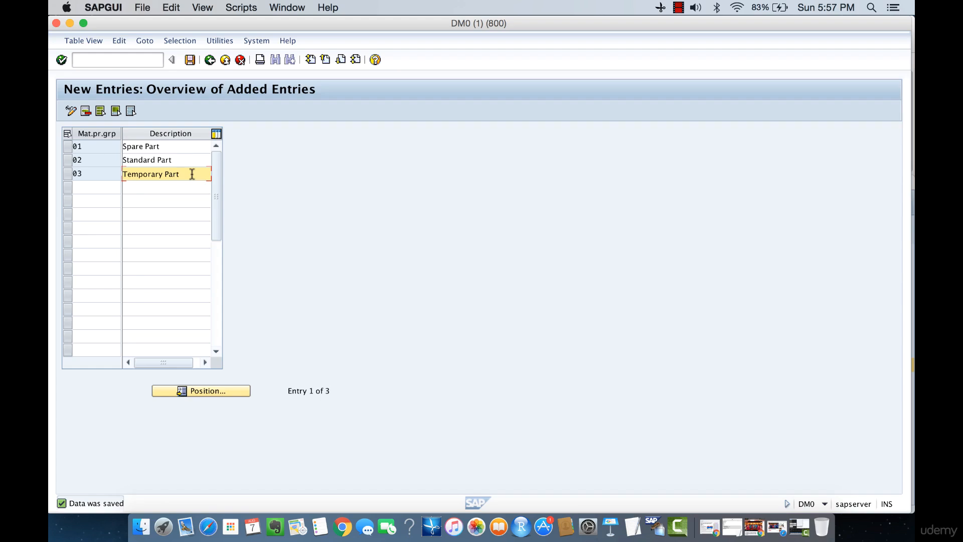
{"action": "left_click", "coordinate": [182, 159]}
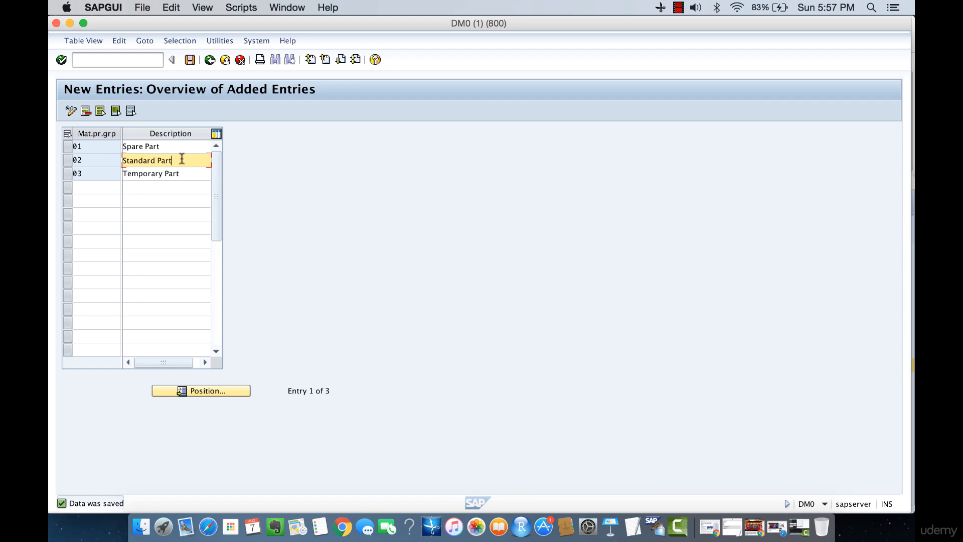
{"action": "left_click", "coordinate": [180, 147]}
{"action": "left_click", "coordinate": [181, 158]}
{"action": "left_click", "coordinate": [180, 148]}
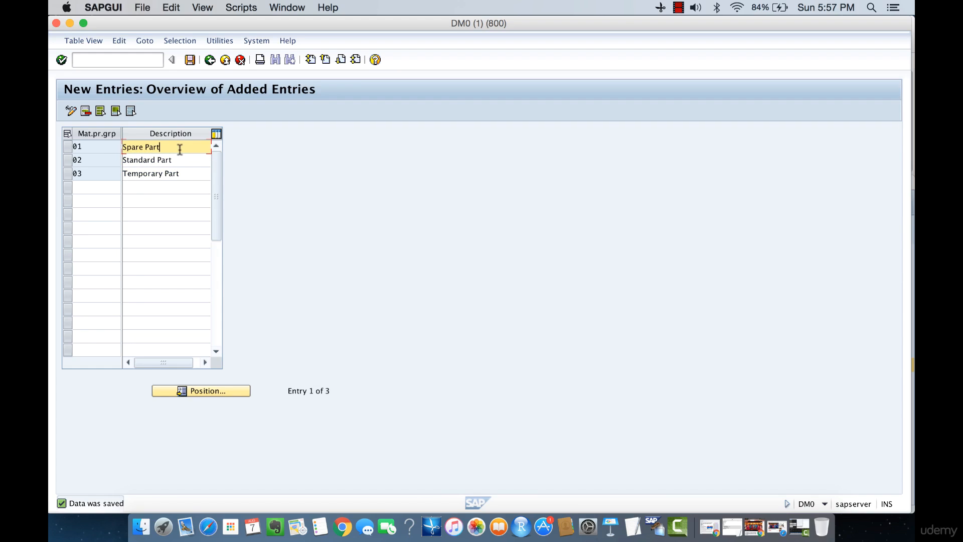
{"action": "left_click", "coordinate": [182, 161]}
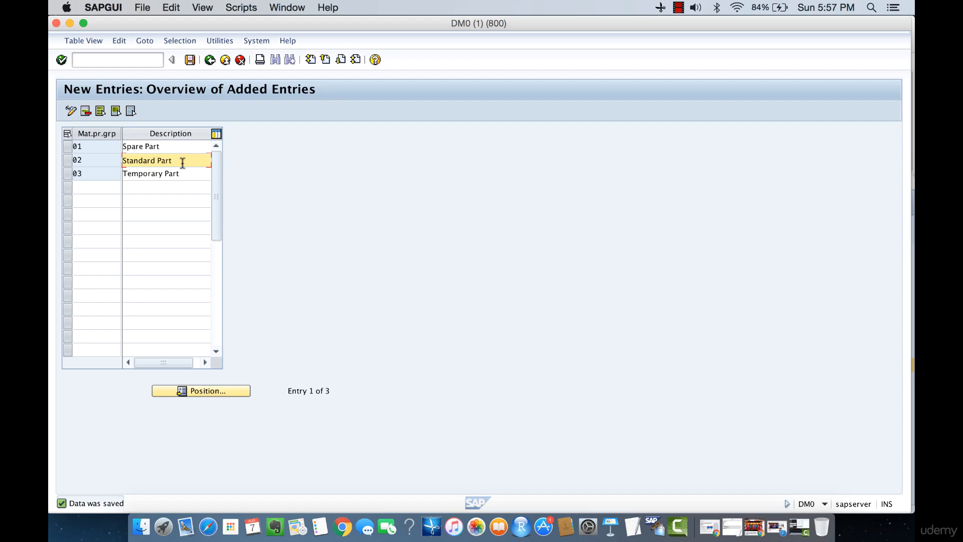
{"action": "left_click_drag", "start_coordinate": [183, 162], "coordinate": [112, 152]}
{"action": "left_click_drag", "start_coordinate": [161, 146], "coordinate": [114, 143]}
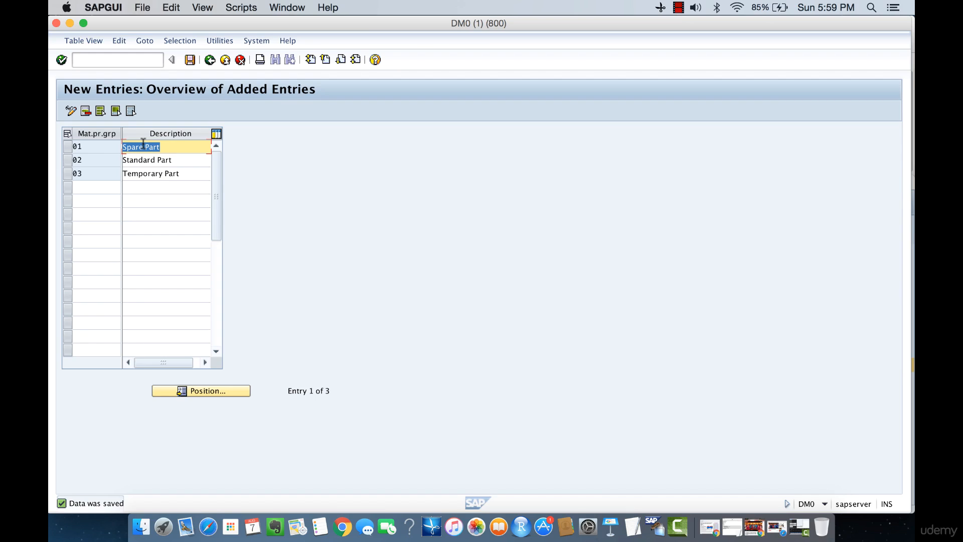
{"action": "left_click", "coordinate": [166, 143]}
{"action": "left_click_drag", "start_coordinate": [169, 143], "coordinate": [121, 141]}
{"action": "left_click", "coordinate": [167, 147]}
{"action": "left_click", "coordinate": [185, 160]}
{"action": "left_click", "coordinate": [194, 174]}
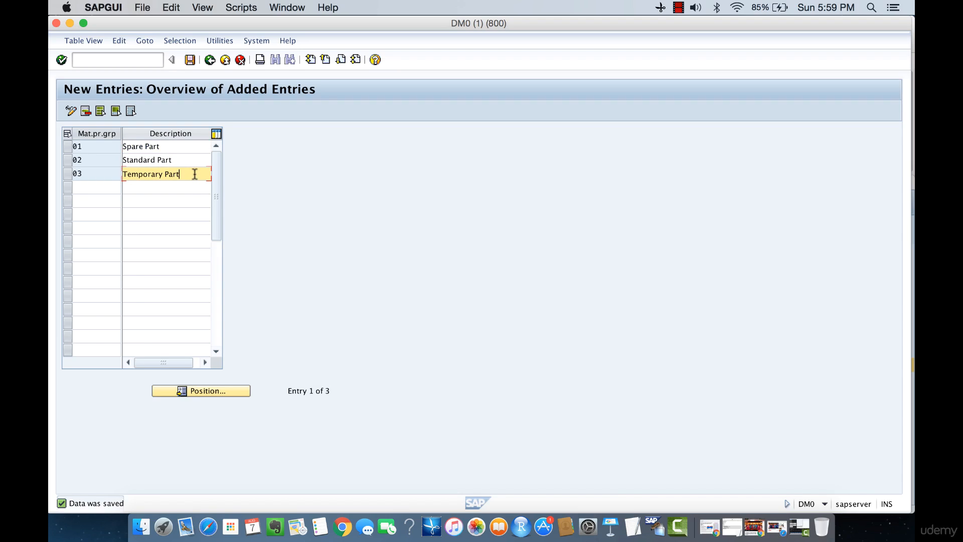